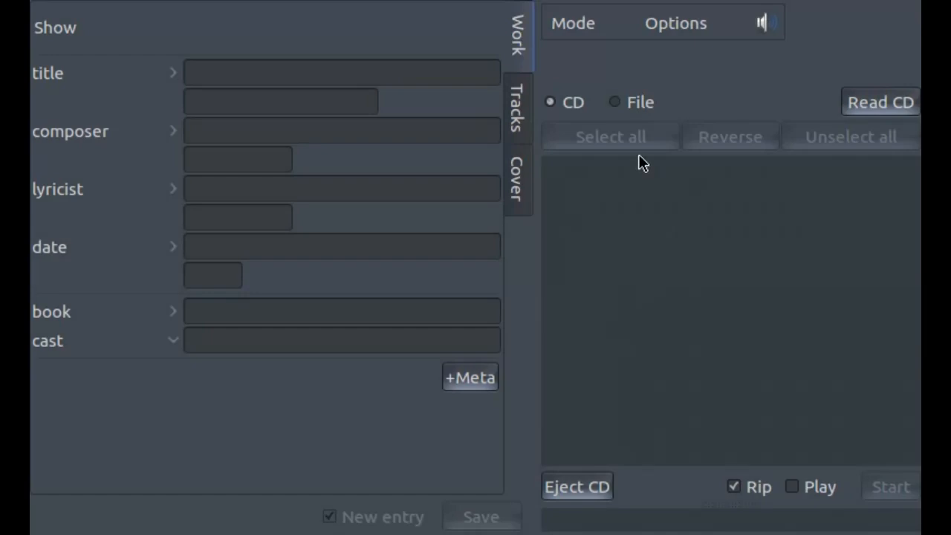
# - Import every MP3 file from the "The Light in the Piazza" folder into the new show entry, using files as the source
pyautogui.click(616, 103)
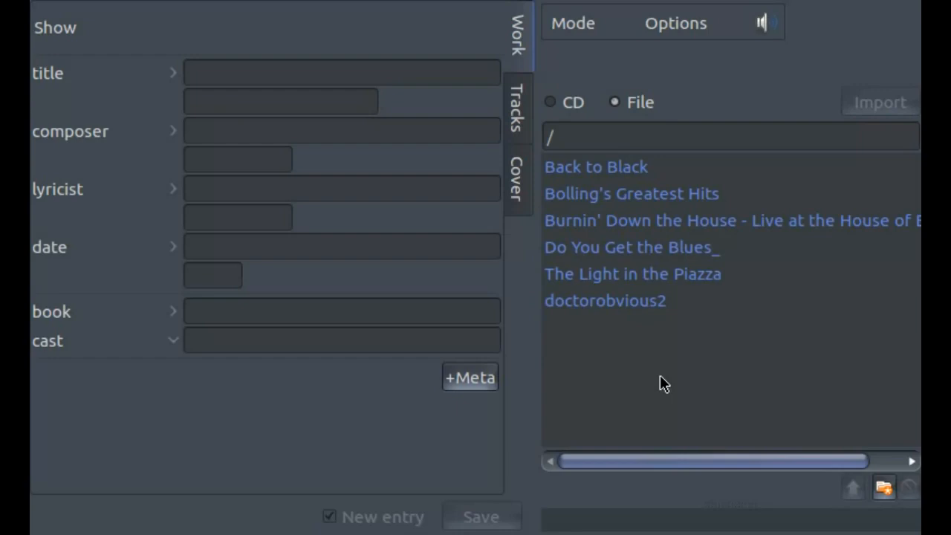
pyautogui.doubleClick(671, 274)
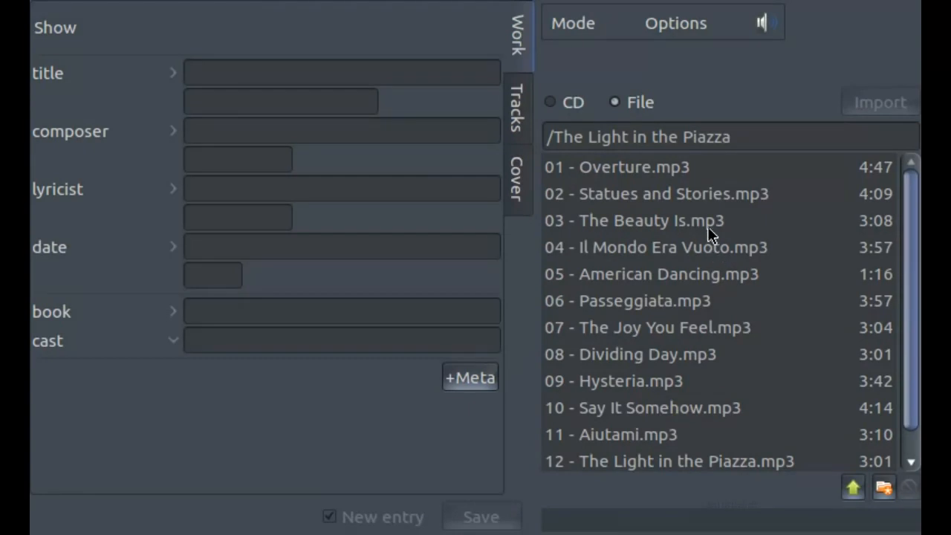
pyautogui.click(714, 170)
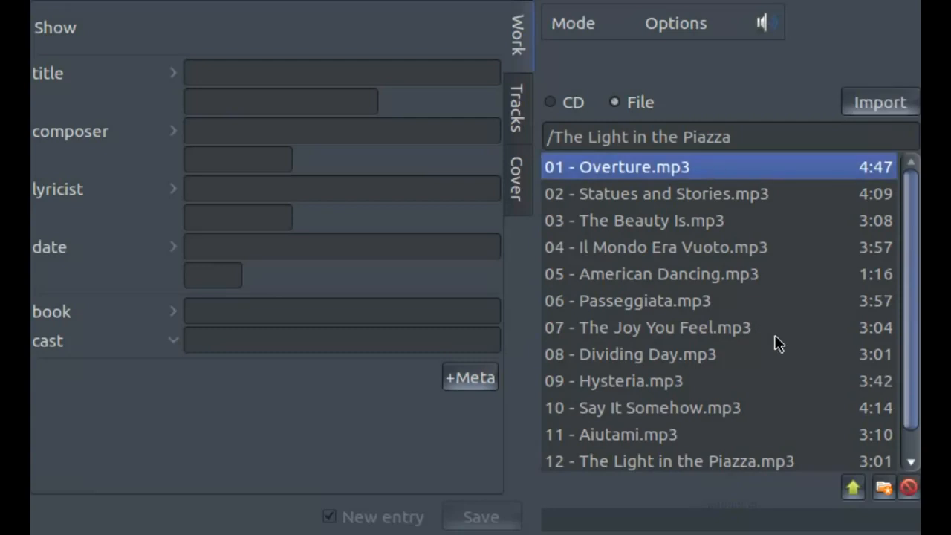
pyautogui.hotkey('shift', 'End')
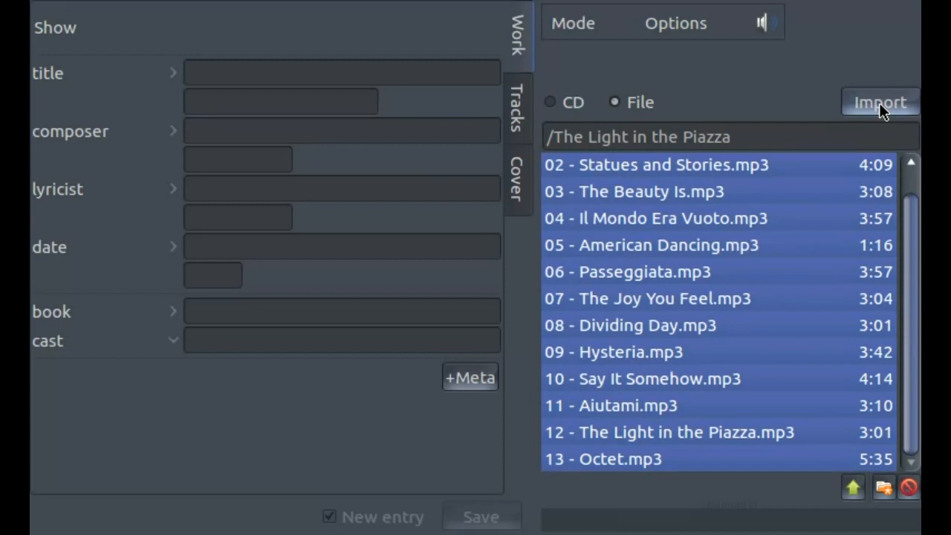
pyautogui.click(879, 103)
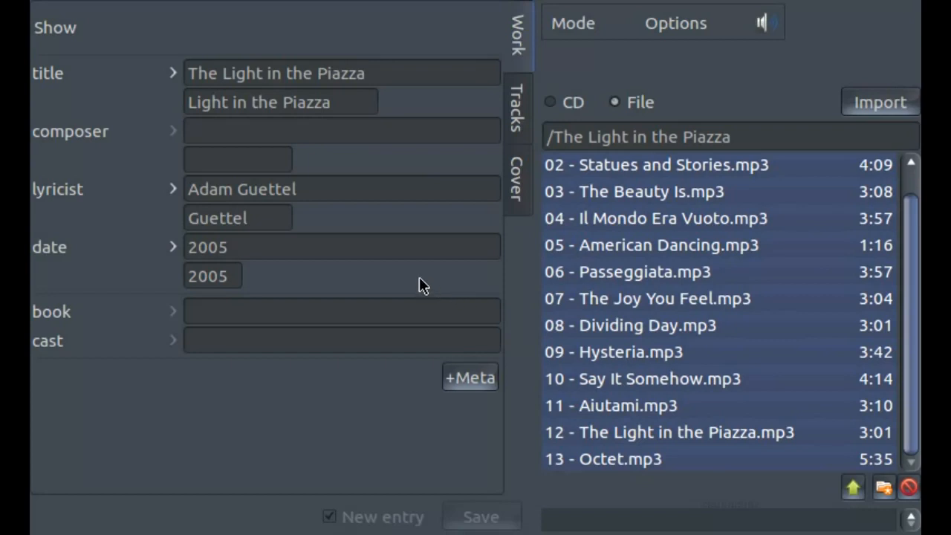
# - Copy the lyricist's name, Adam Guettel, into the composer field
pyautogui.click(326, 189)
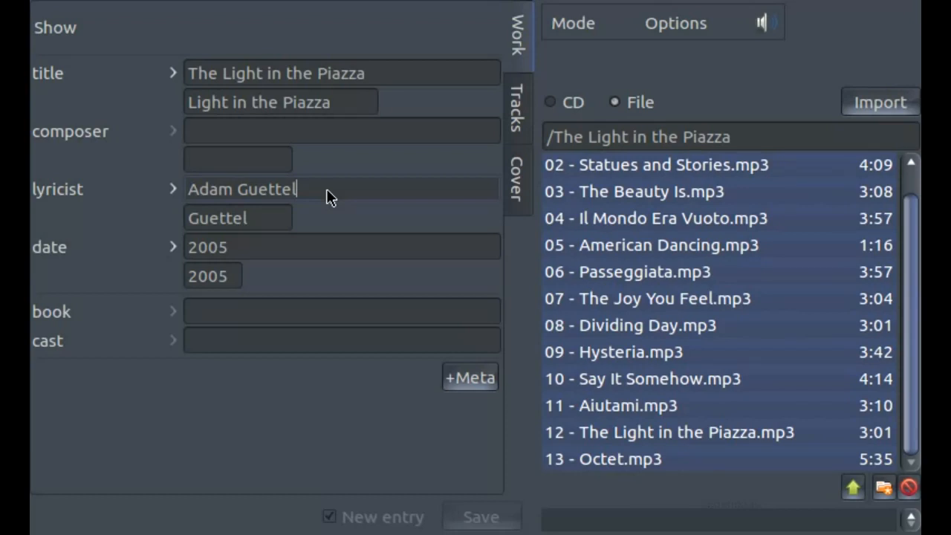
pyautogui.hotkey('ctrl', 'a')
pyautogui.hotkey('ctrl', 'c')
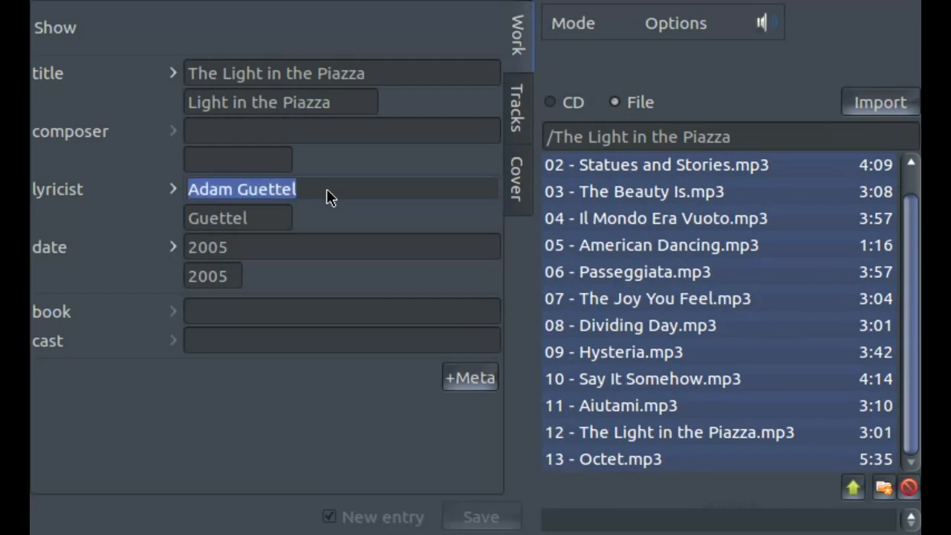
pyautogui.click(328, 133)
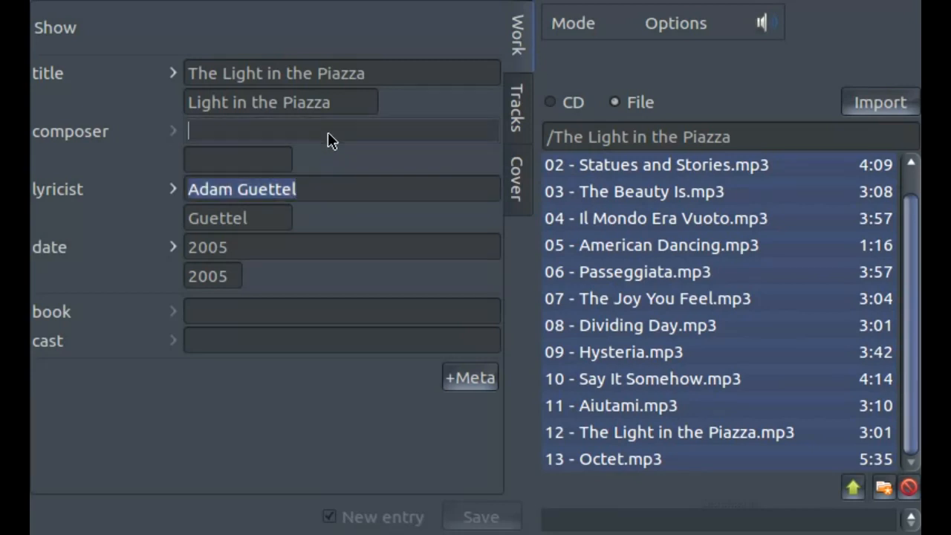
pyautogui.hotkey('ctrl', 'v')
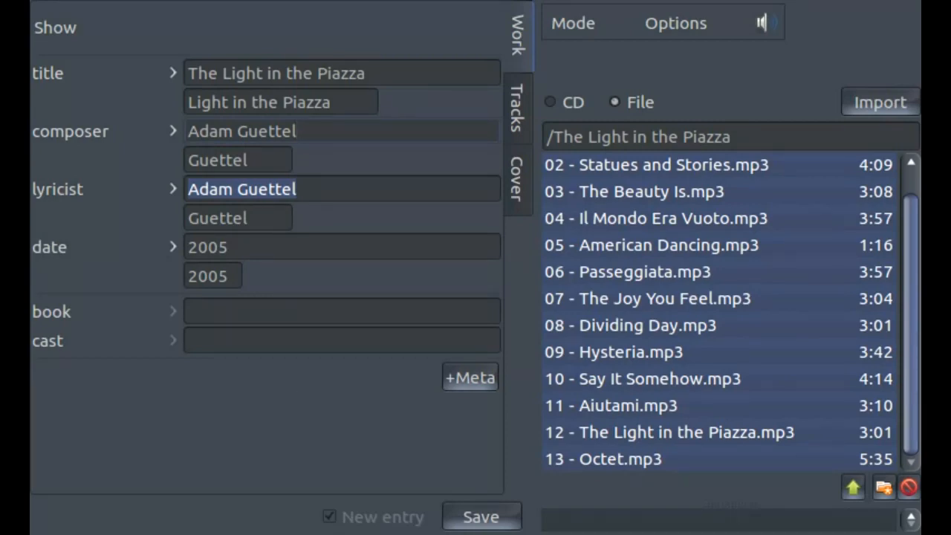
# - Enter "Craig Lucas" as the show's book author
pyautogui.click(247, 311)
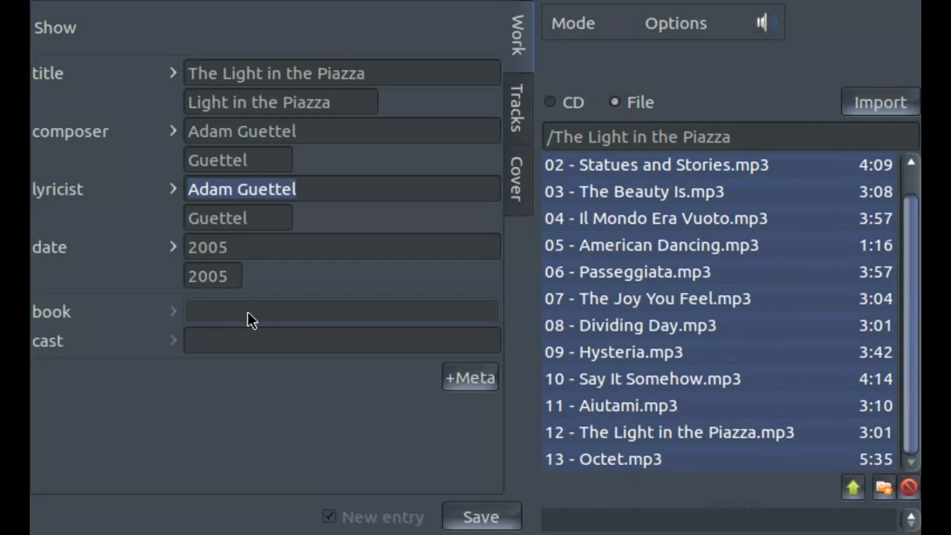
pyautogui.write('Craig Lucas')
# - Enter "Kelli O'Hara (Clara Johnson)" as the first cast member
pyautogui.click(243, 335)
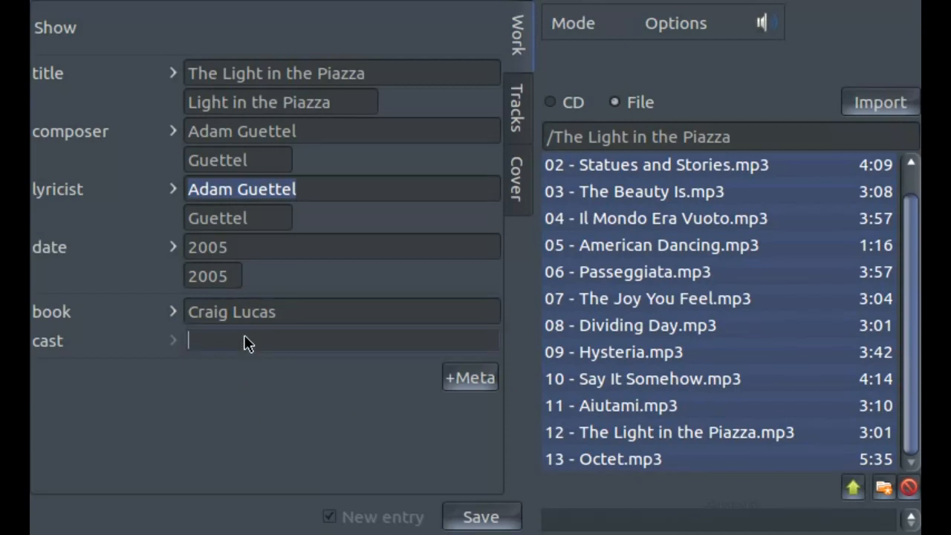
pyautogui.write("Kelli O'Hara (")
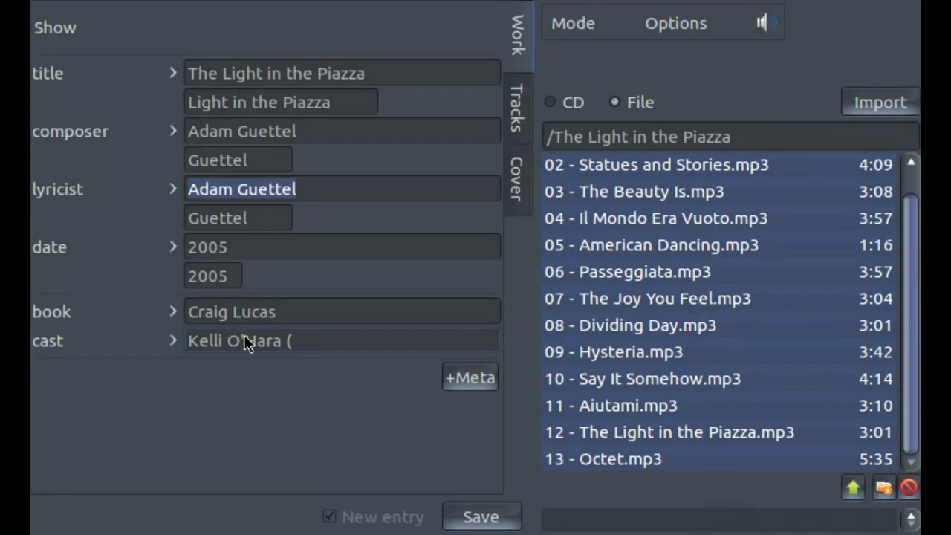
pyautogui.write('Clara Johnson')
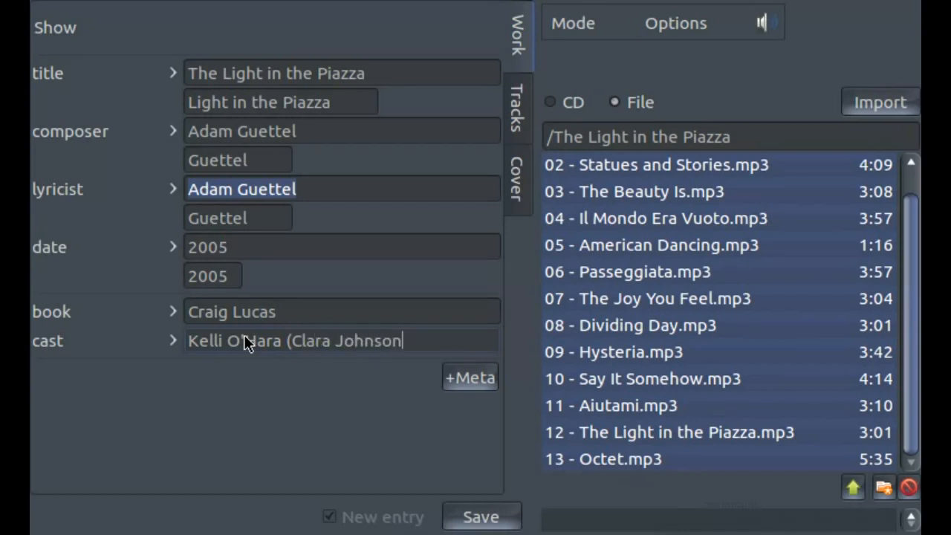
pyautogui.write(')')
# - Add a second cast line and fill it with "Victoria Clark (Margaret Johnson)"
pyautogui.click(173, 340)
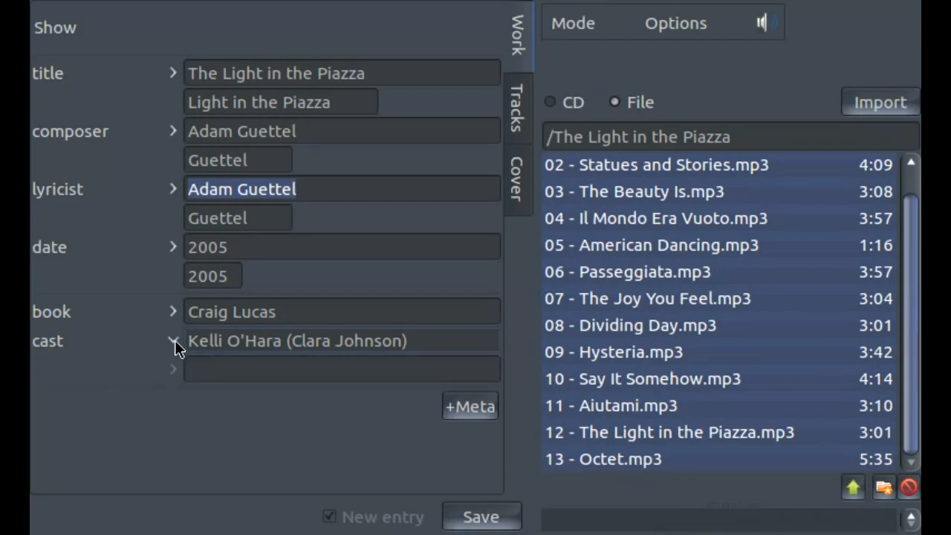
pyautogui.click(201, 369)
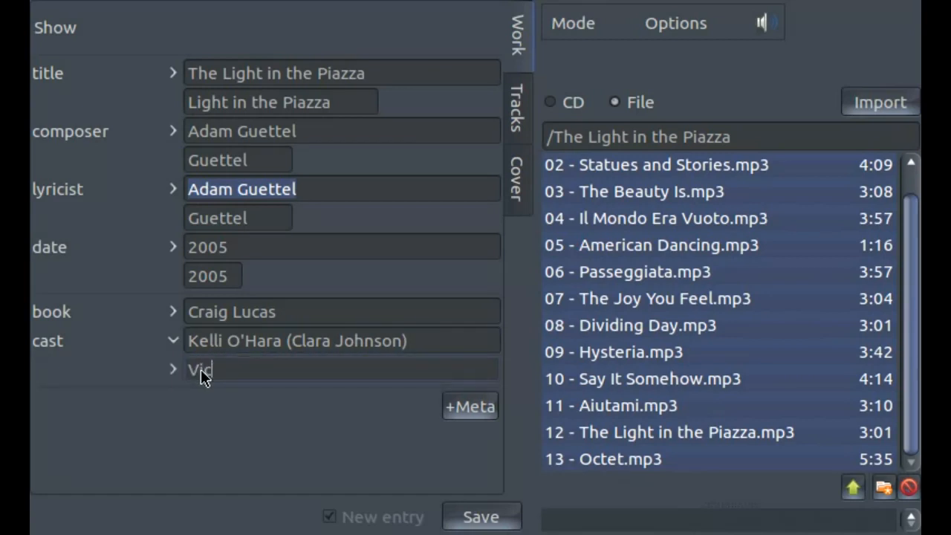
pyautogui.write('Victoria Clark (Margaret Jo')
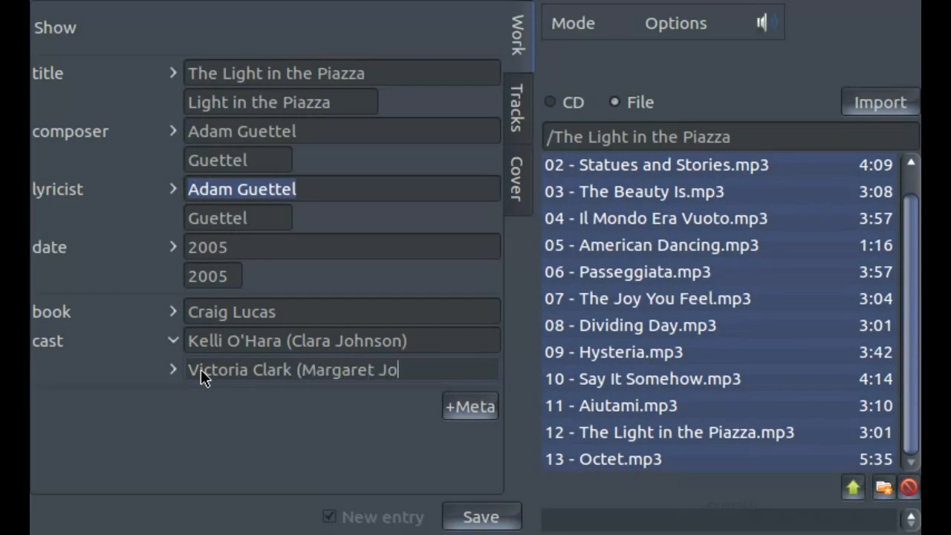
pyautogui.write('hnson)')
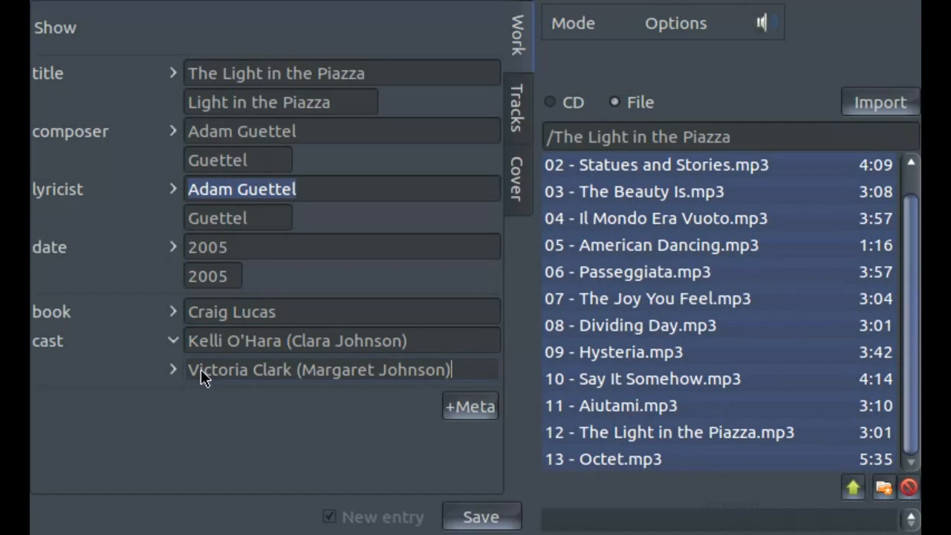
pyautogui.press('Return')
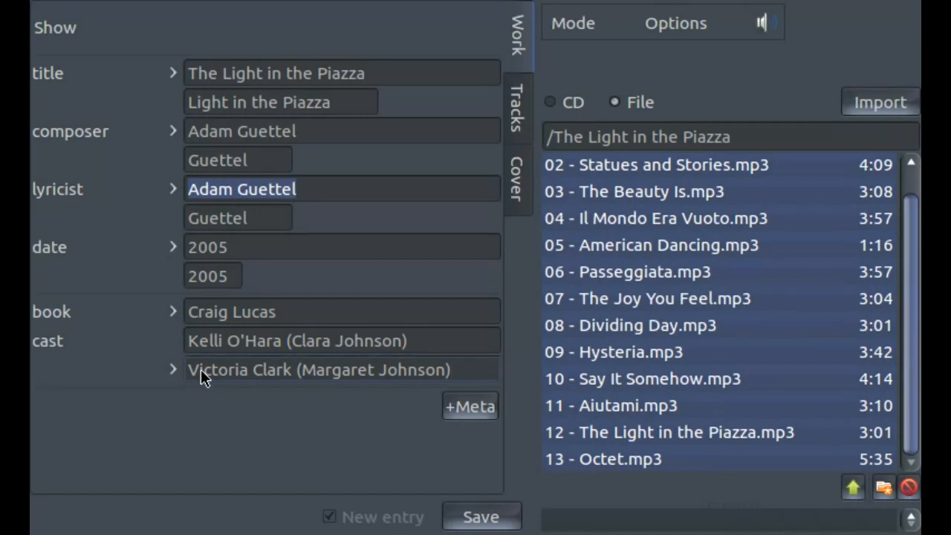
# - Add a third cast line containing "Matthew Morrison (Fabrizio Naccarelli)"
pyautogui.press('Return')
pyautogui.write('Matt')
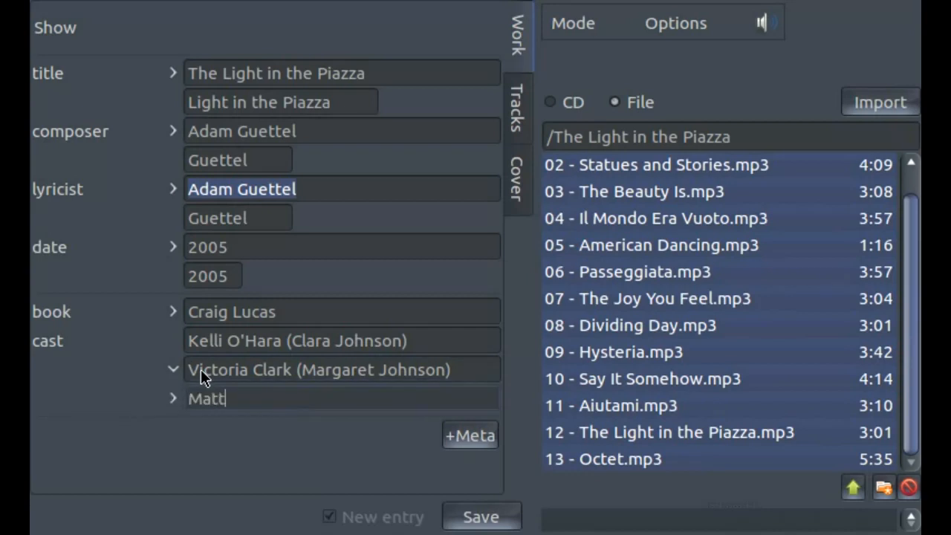
pyautogui.write('hew Mor')
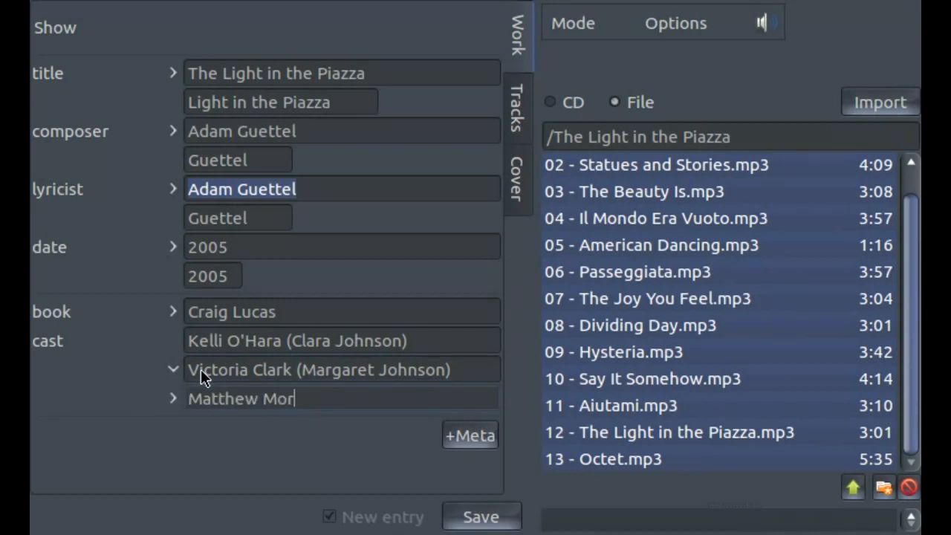
pyautogui.write('rison (F')
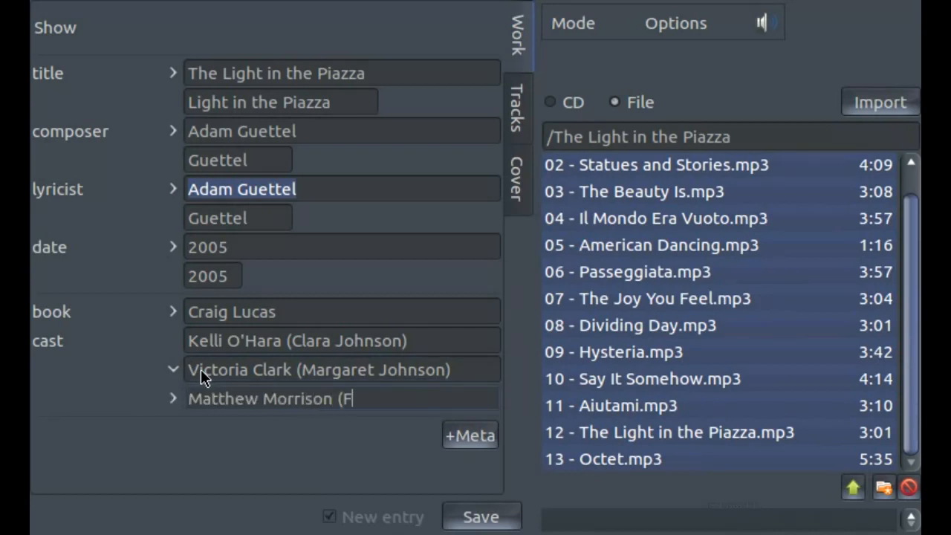
pyautogui.write('abrizio Na')
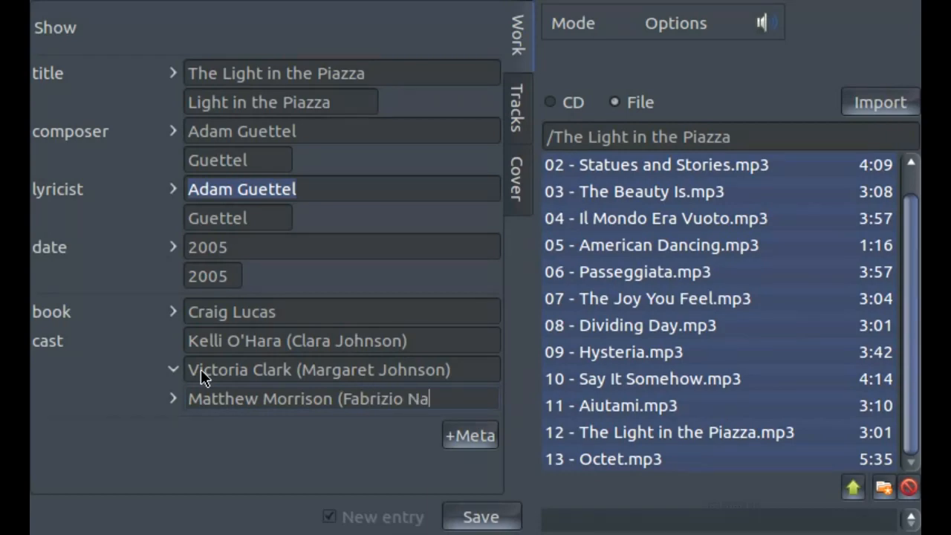
pyautogui.write('ccarelli)')
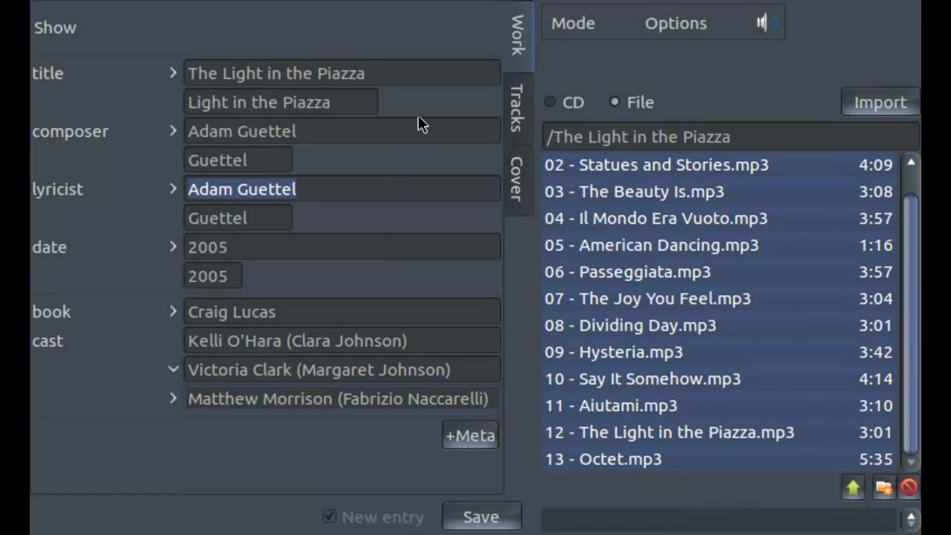
# - Review the imported tracks, and fetch cover art with the suggested search text "Light in the Piazza Guettel Guettel 2005"
pyautogui.click(515, 111)
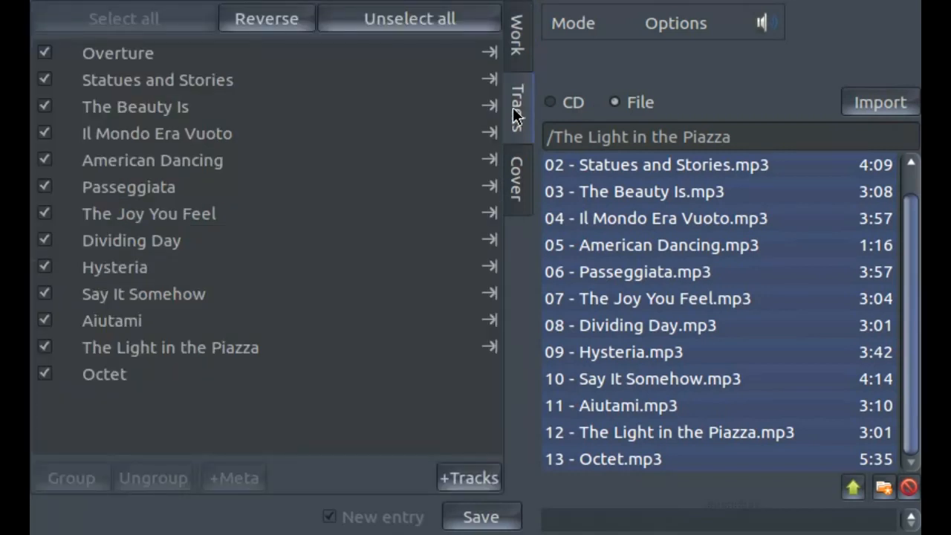
pyautogui.click(522, 194)
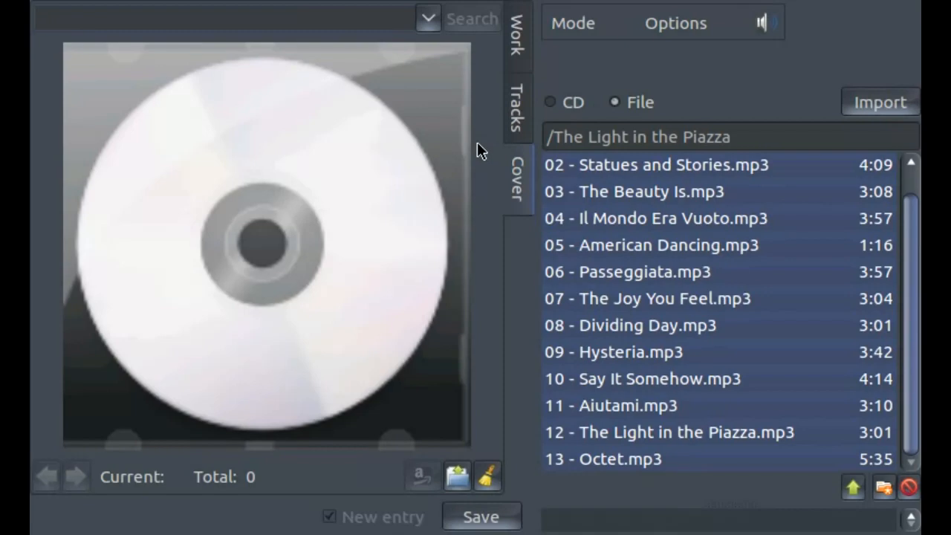
pyautogui.click(430, 19)
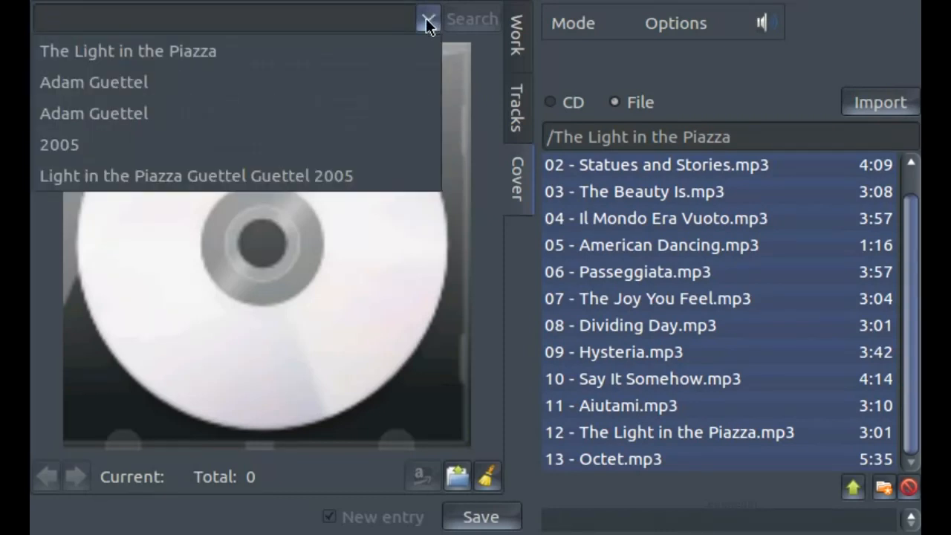
pyautogui.click(388, 182)
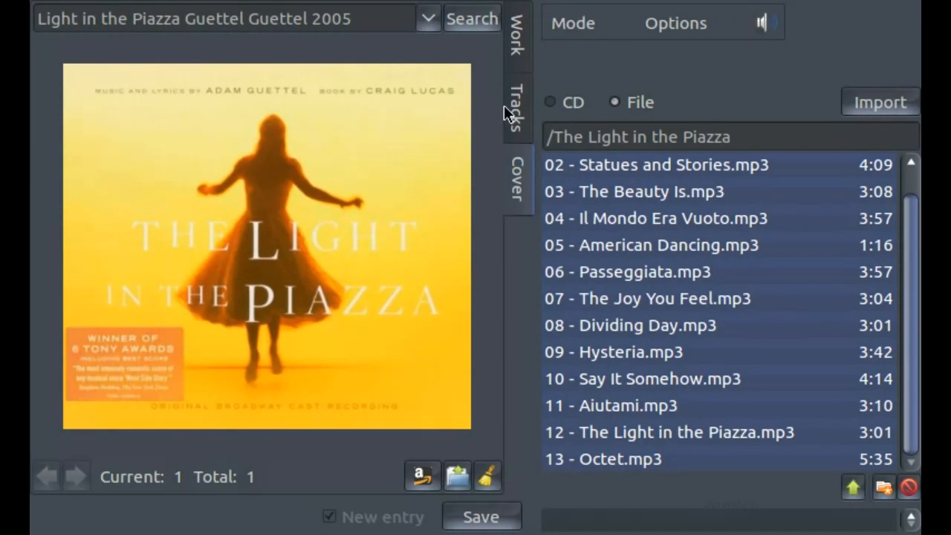
# - Return to the work metadata by way of the track list and save the new entry
pyautogui.click(510, 106)
pyautogui.click(524, 38)
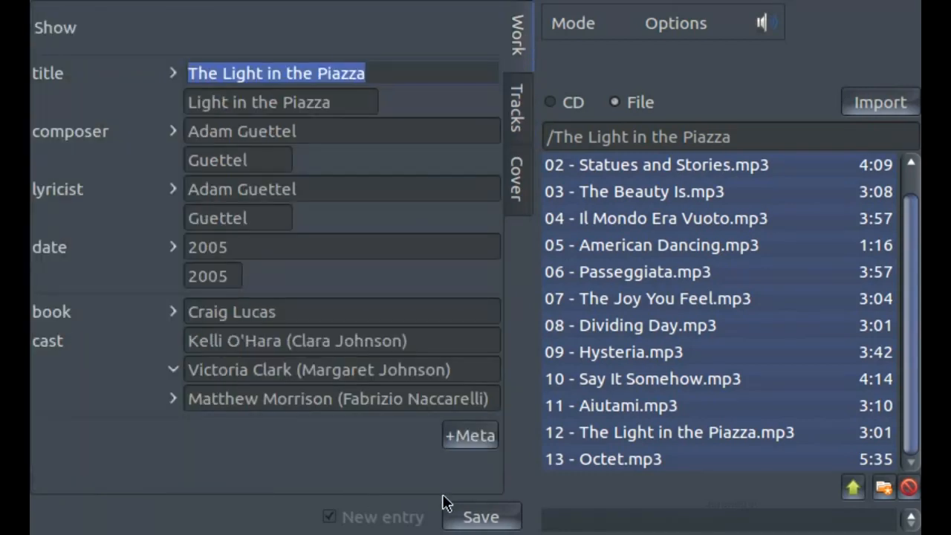
pyautogui.click(480, 515)
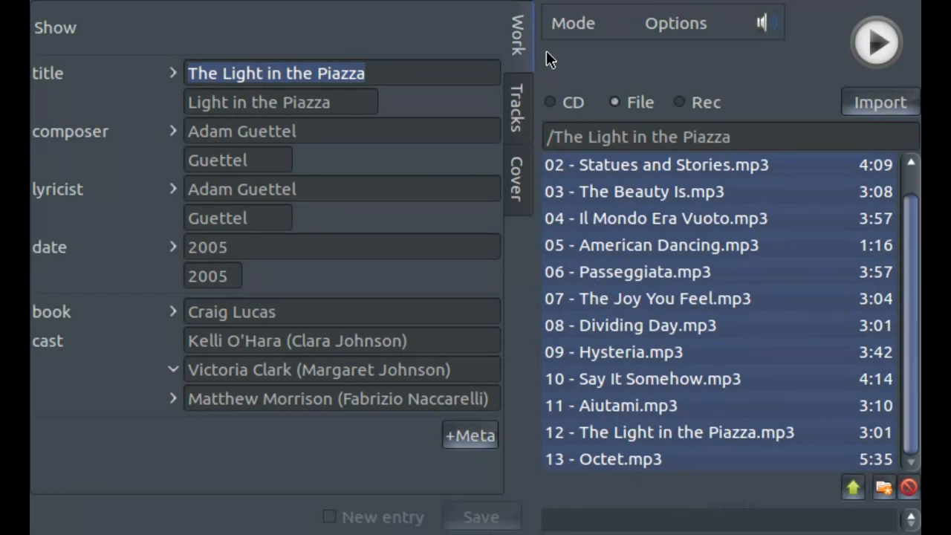
# - Switch to Select mode and open the 2005 Light in the Piazza recording to check its stored metadata and cover
pyautogui.click(574, 23)
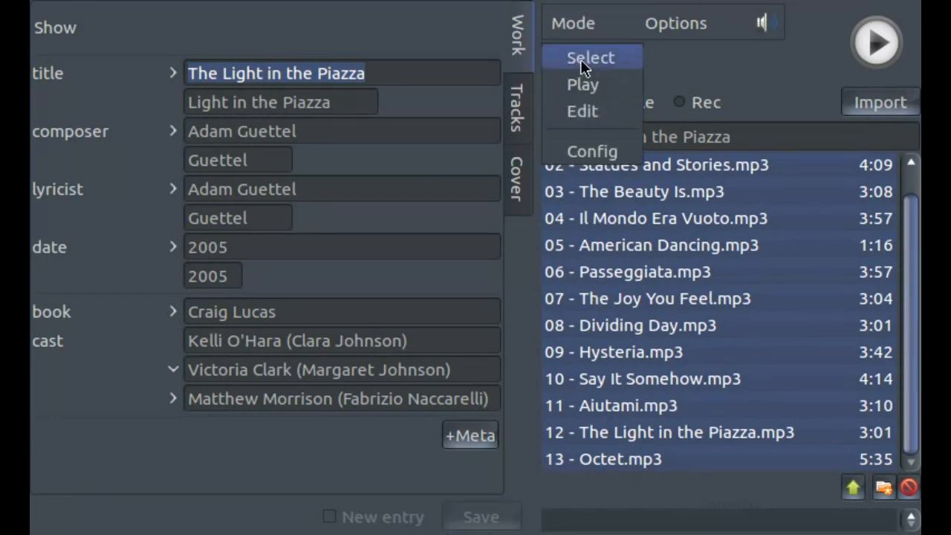
pyautogui.click(581, 60)
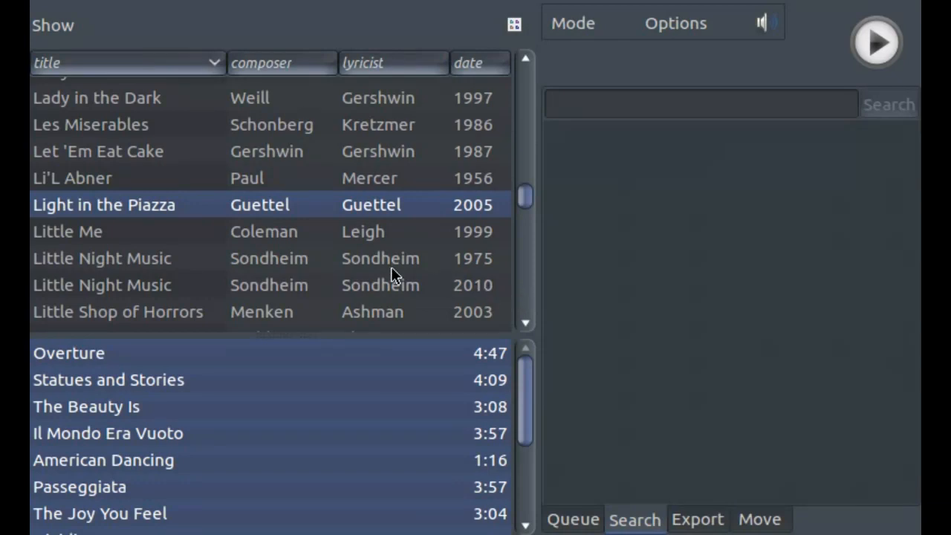
pyautogui.doubleClick(390, 205)
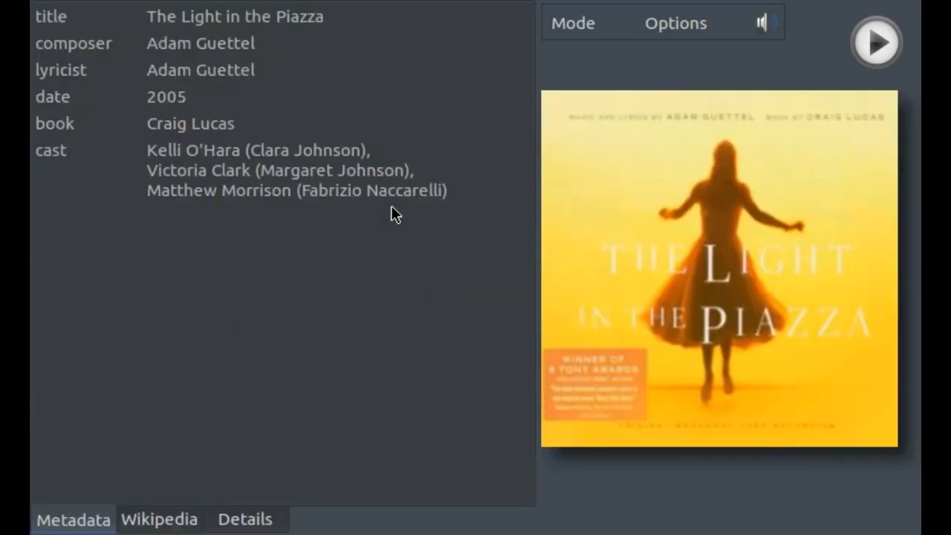